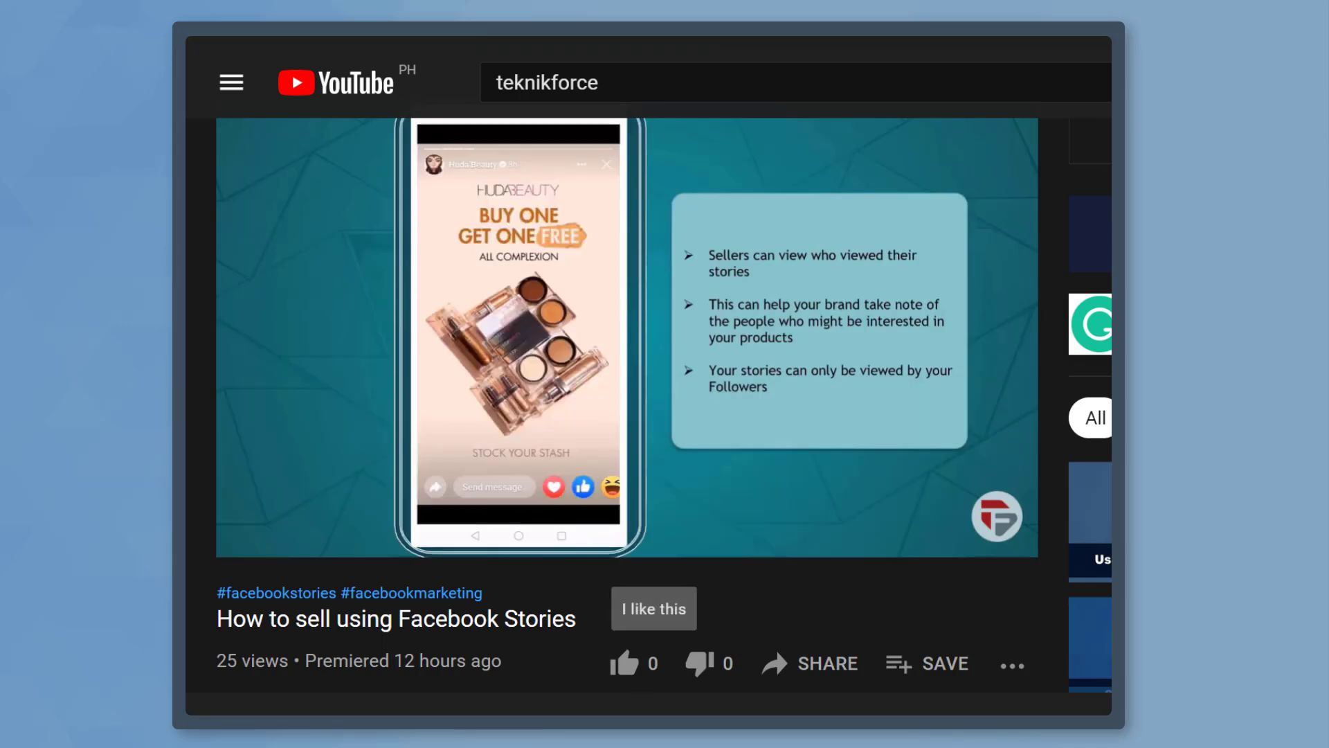
# - Like the 'How to sell using Facebook Stories' YouTube video
pyautogui.click(624, 670)
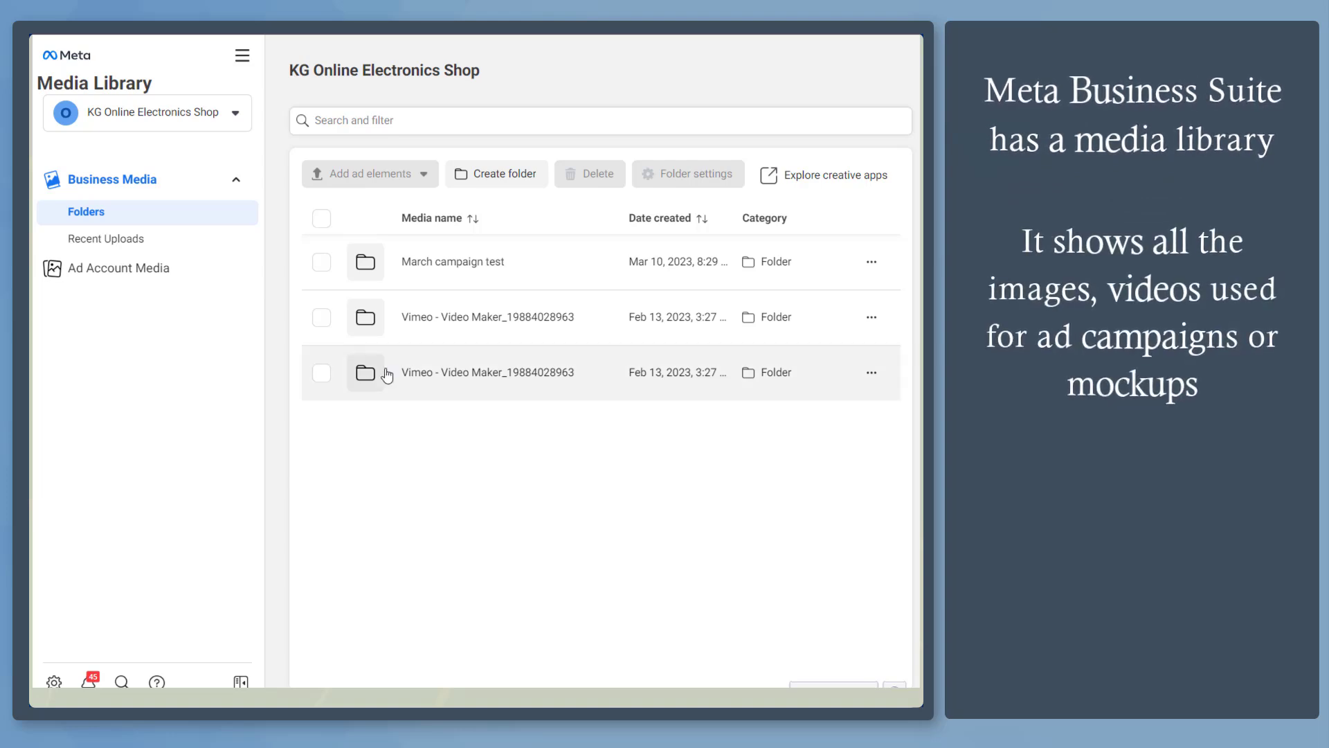
# - Browse into March campaign test > Week 1, then bring up the full business tools list
pyautogui.click(530, 275)
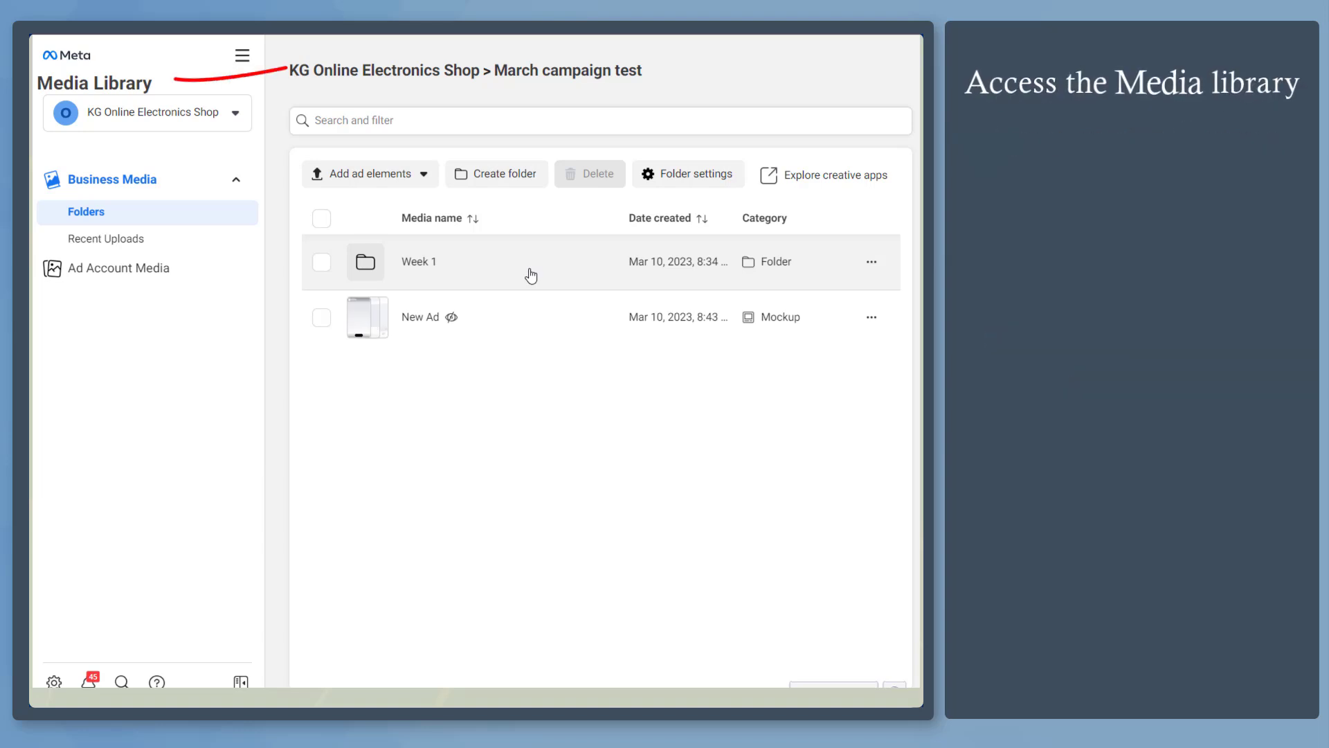
pyautogui.click(530, 275)
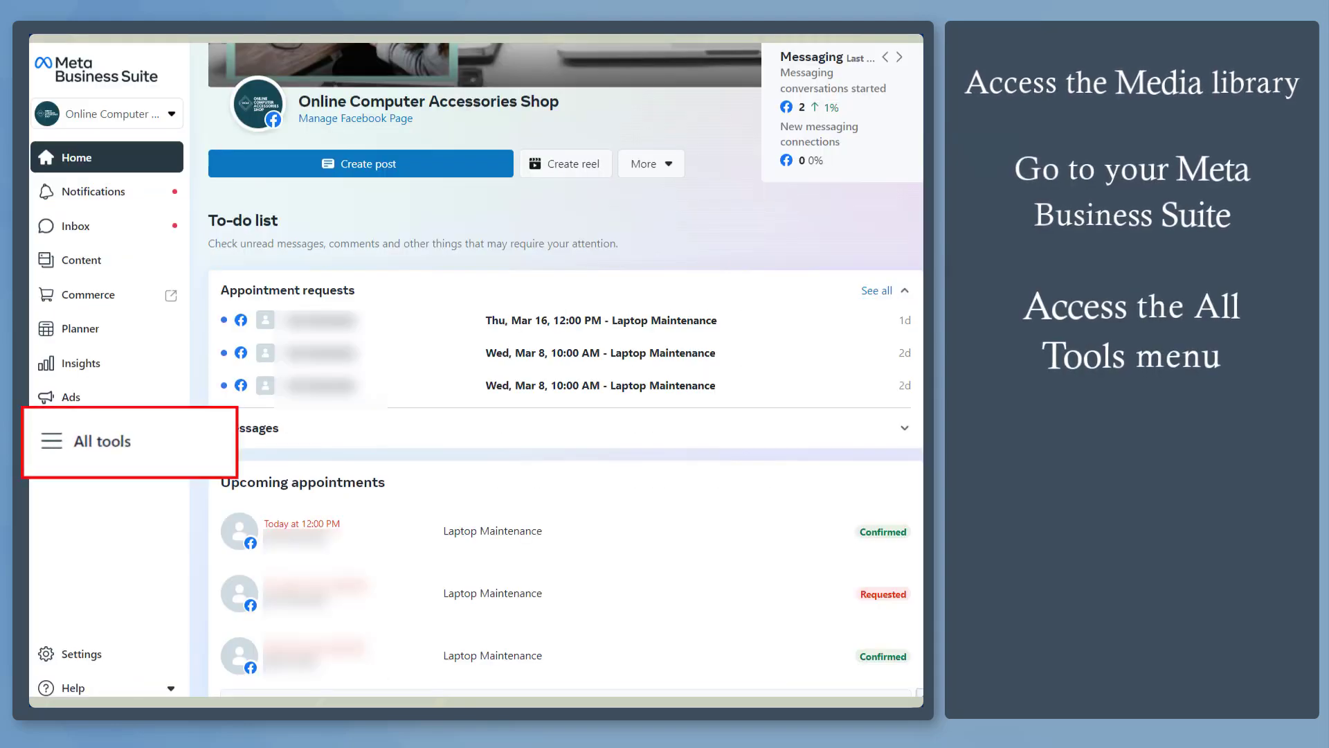
pyautogui.click(121, 441)
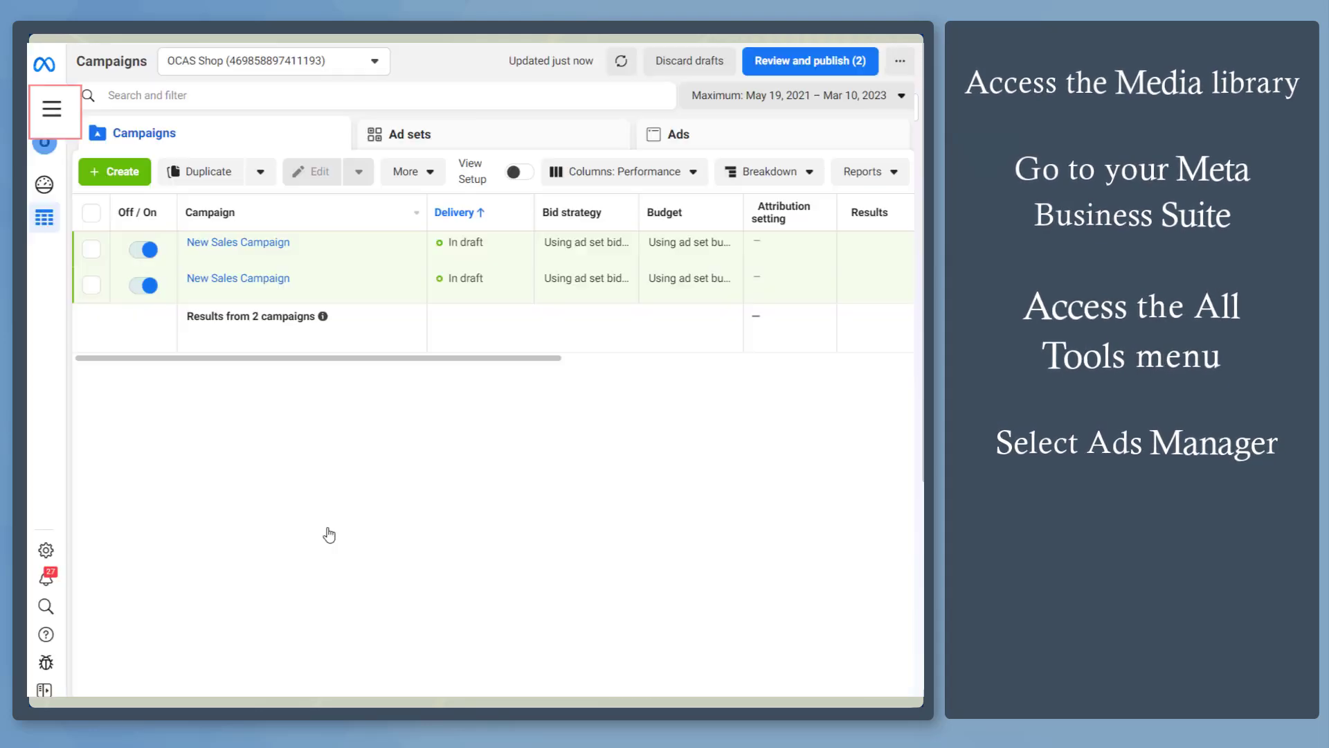
pyautogui.click(44, 100)
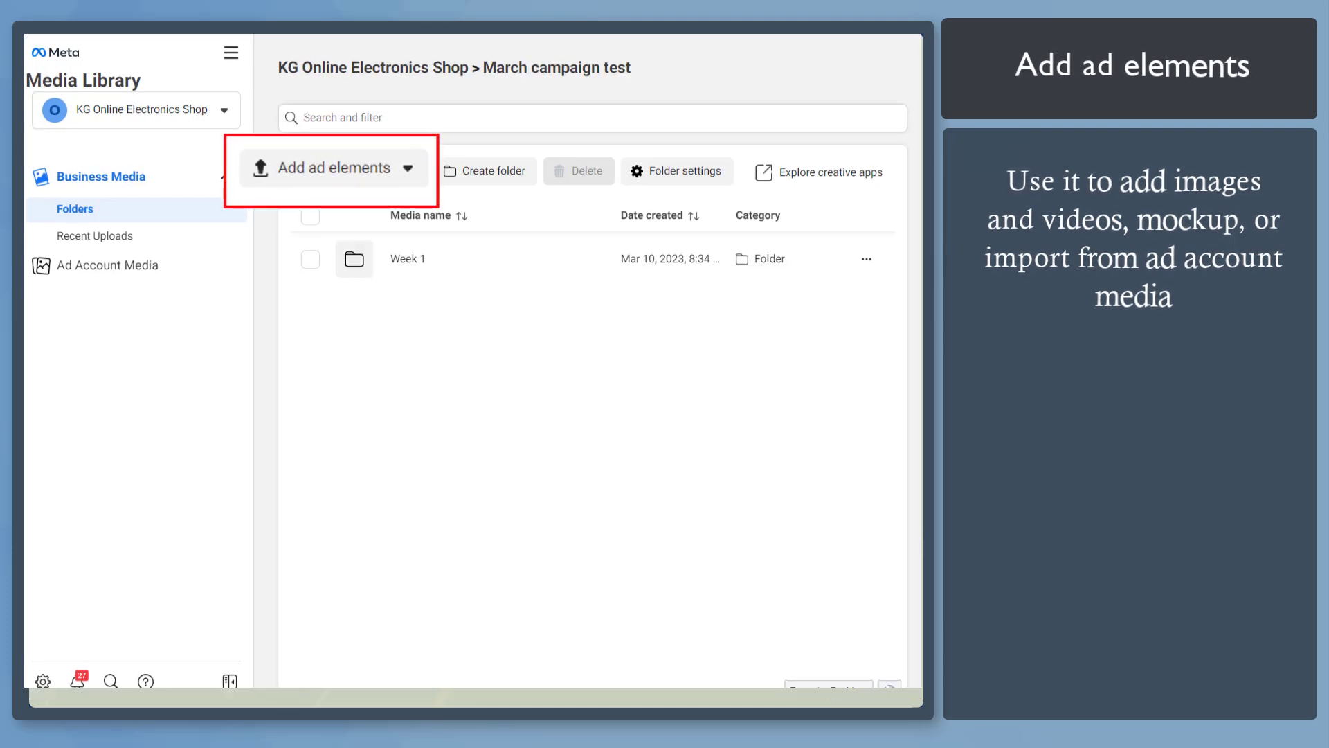
# - Upload the local files folder through Add ad elements > Add images and videos
pyautogui.click(342, 170)
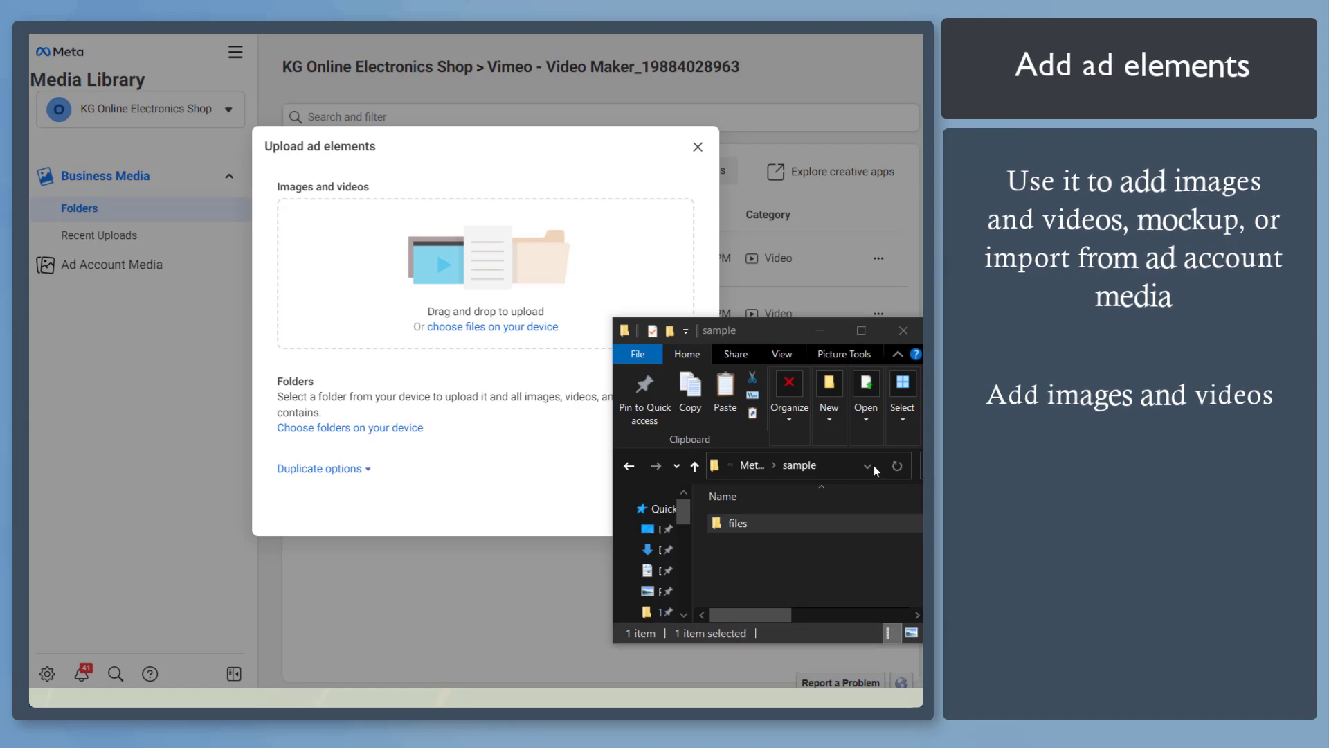
pyautogui.moveTo(770, 529); pyautogui.dragTo(544, 308)
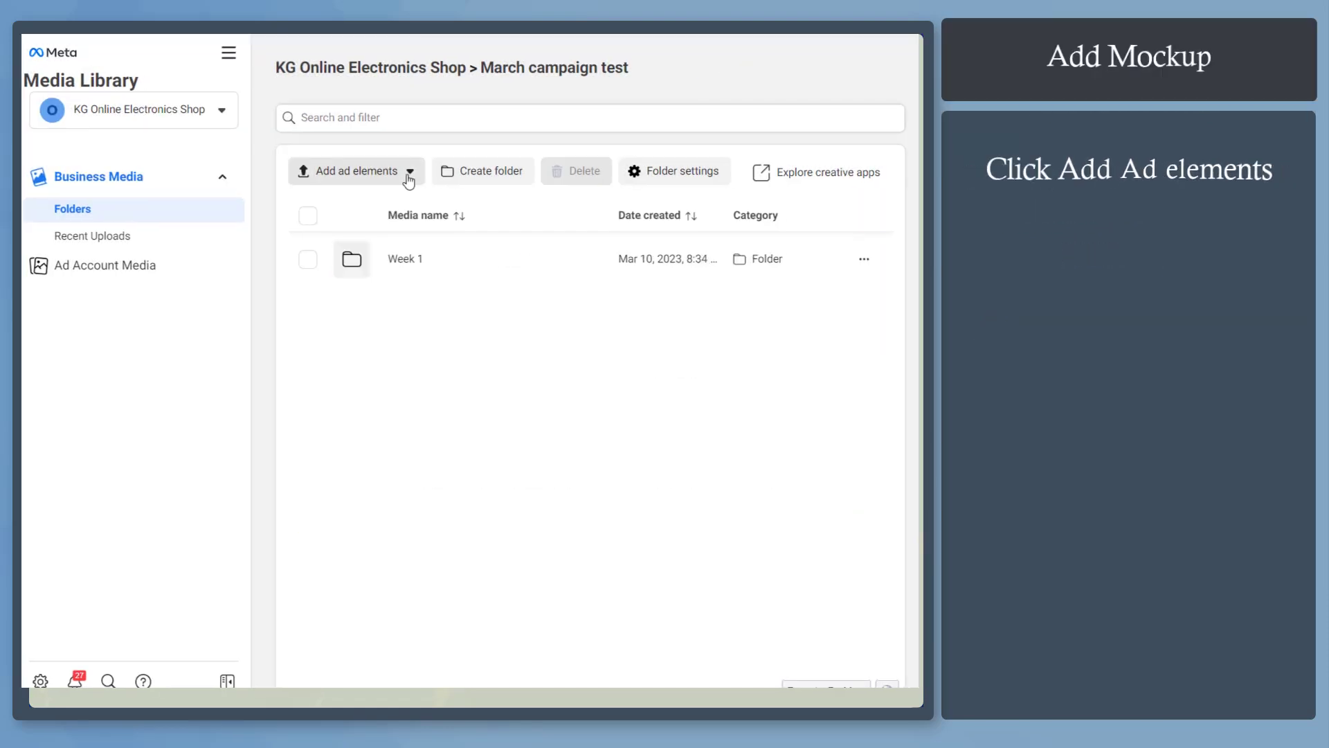
# - Create a New Ad mockup for the OCAS Shop ad account, then begin importing ad-account media
pyautogui.click(408, 178)
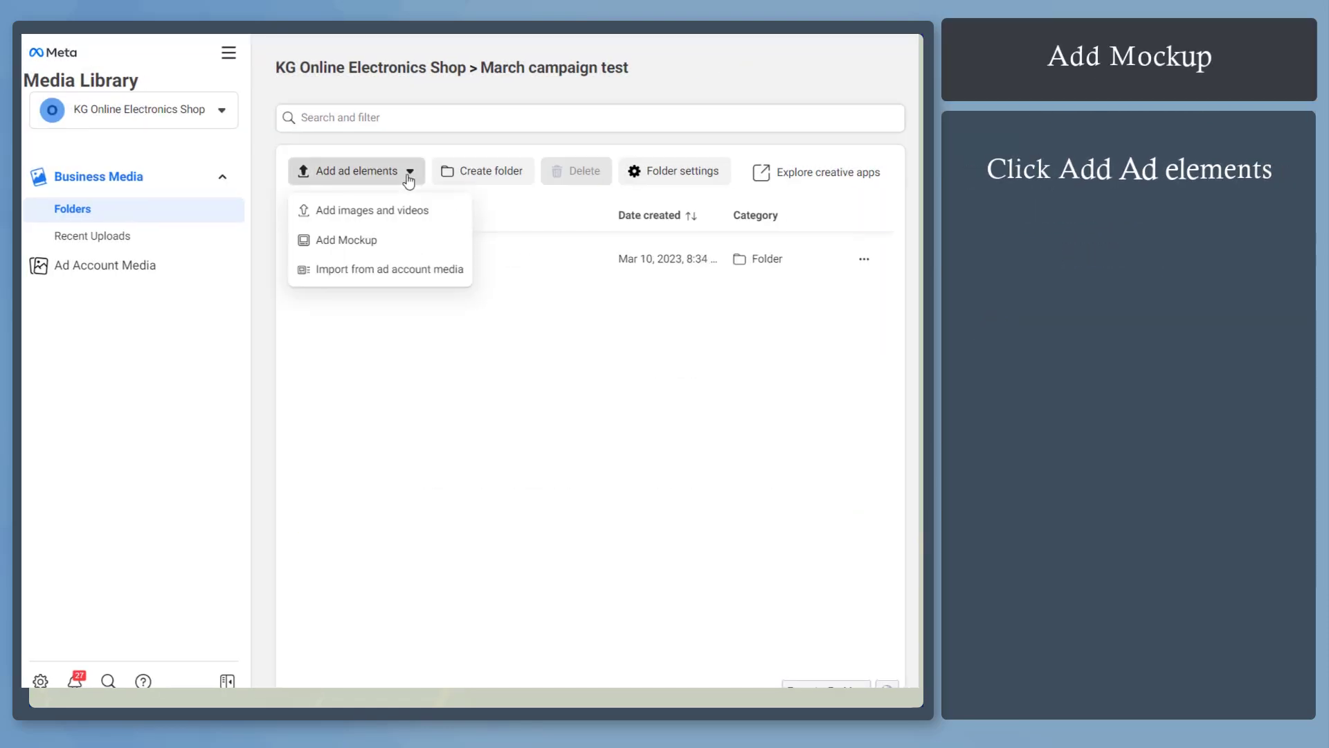
pyautogui.click(400, 246)
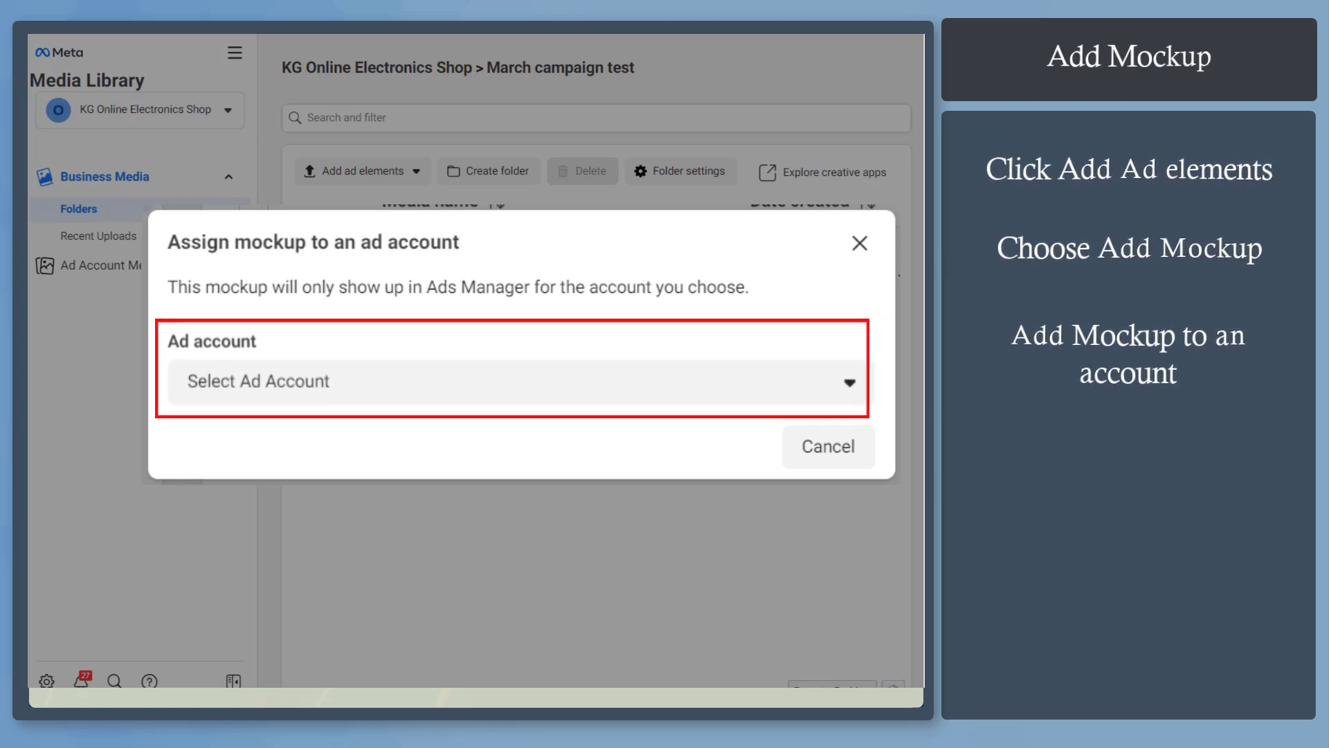
pyautogui.click(375, 391)
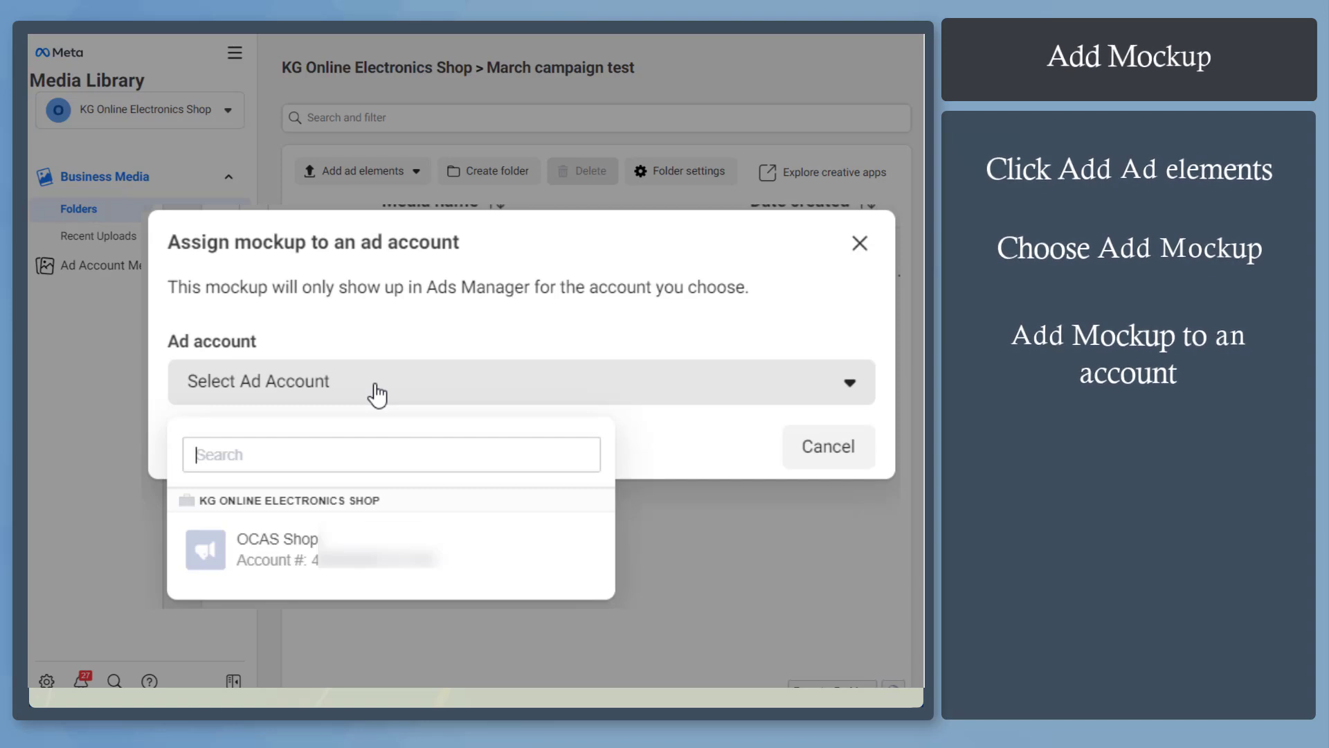
pyautogui.click(277, 549)
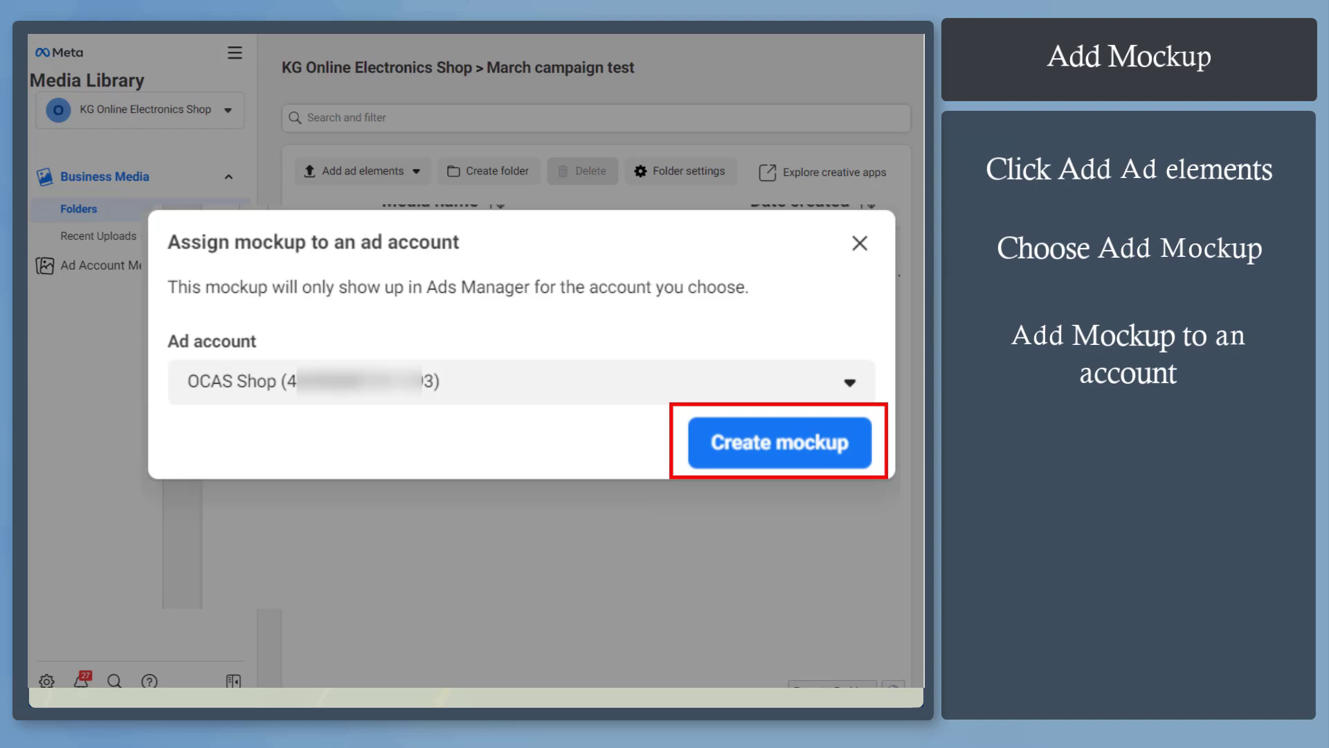
pyautogui.click(779, 442)
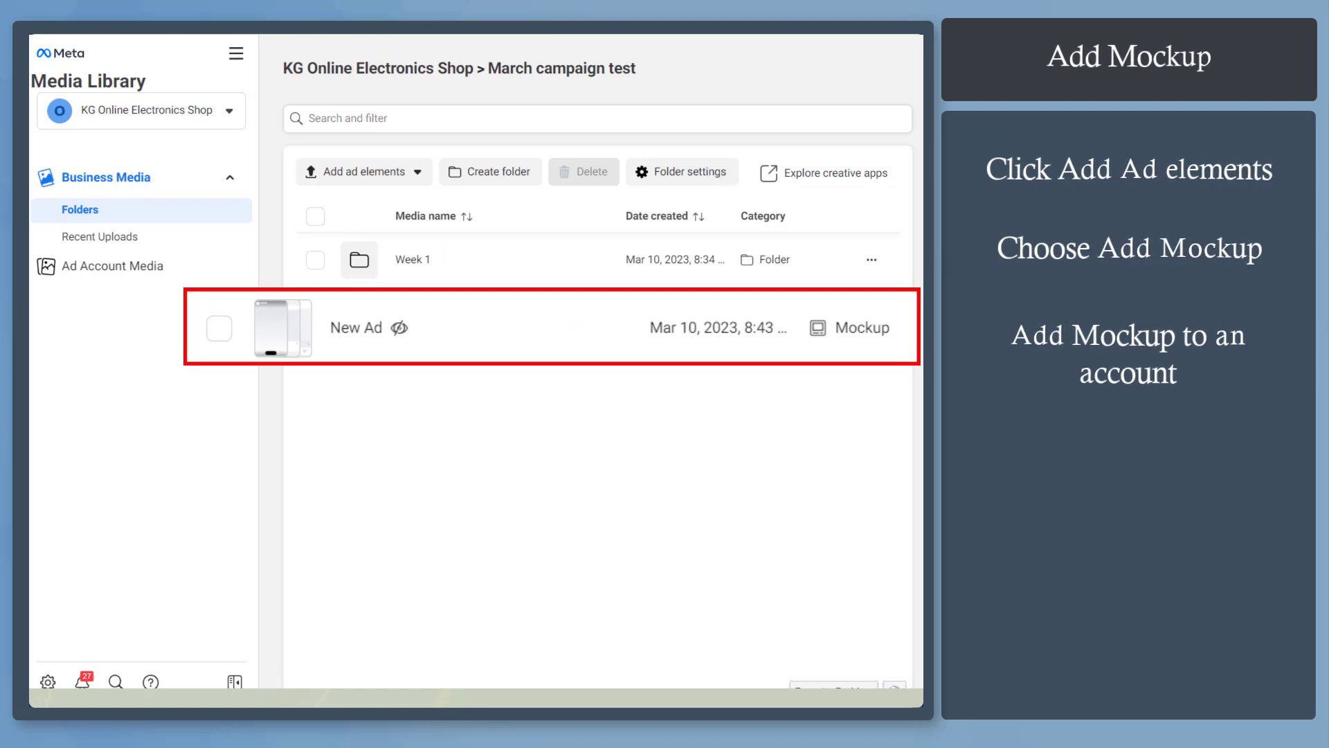
pyautogui.click(392, 172)
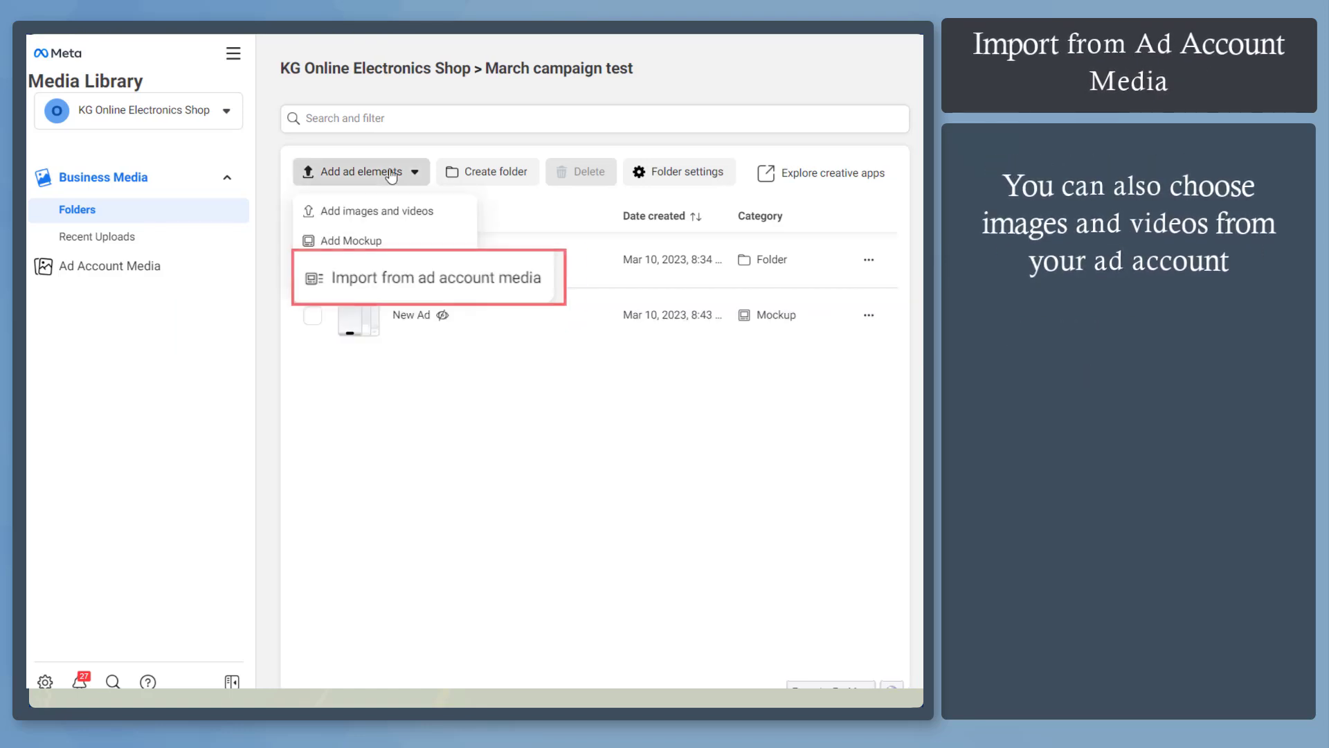
pyautogui.click(554, 290)
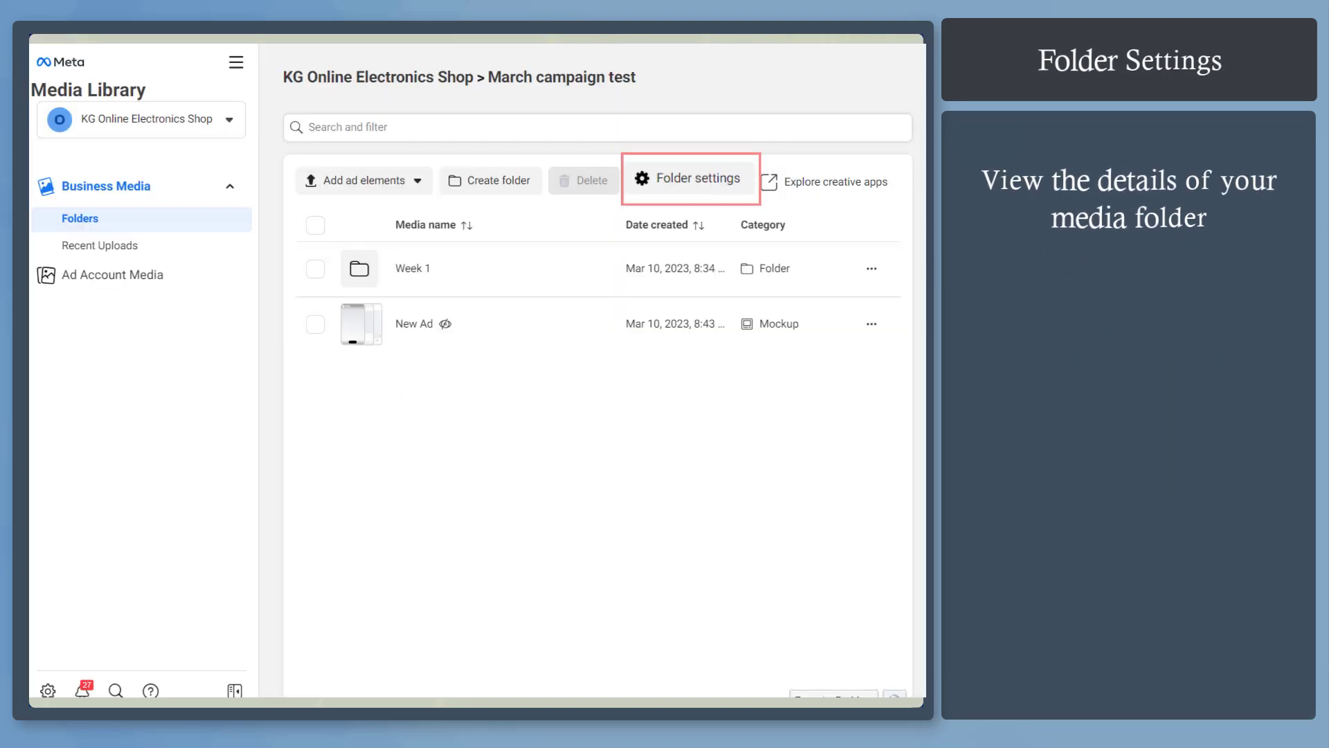
# - In March campaign test settings, give a person content-management access and start a partner business ID
pyautogui.click(730, 196)
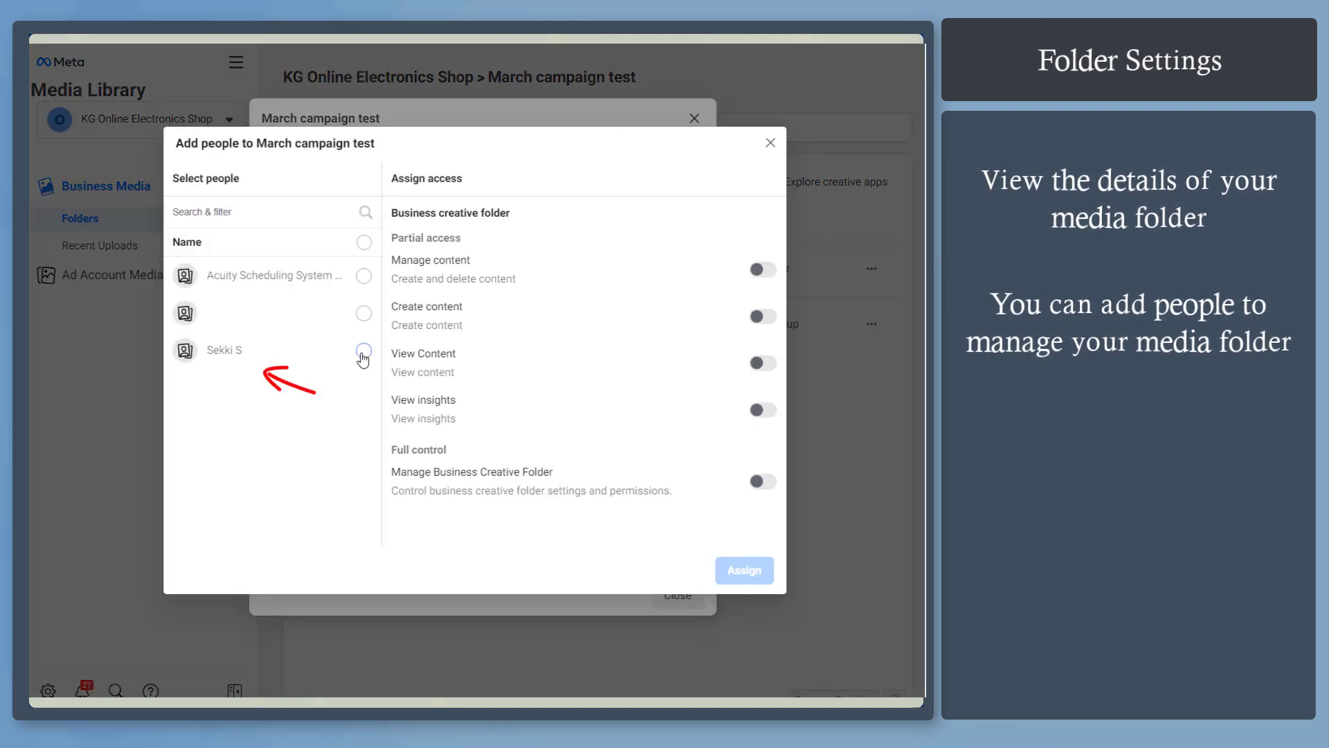
pyautogui.click(363, 351)
pyautogui.click(762, 269)
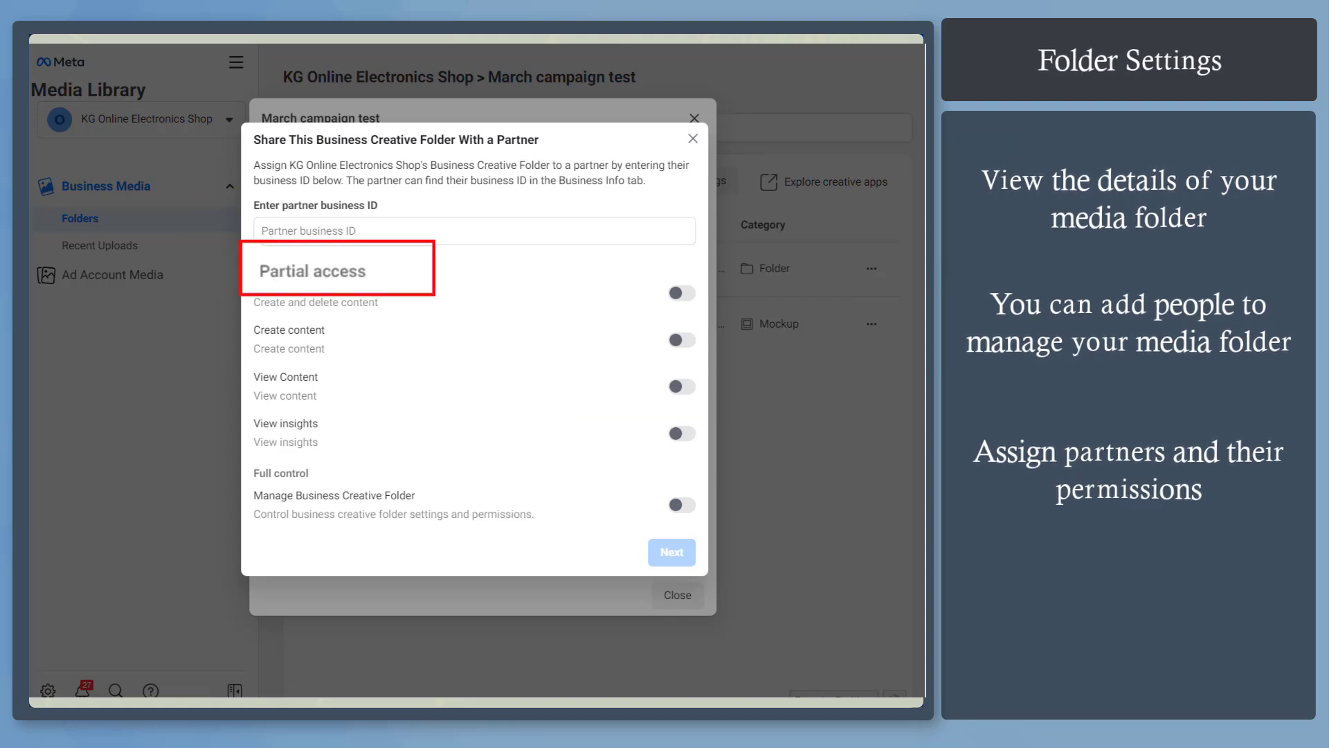
pyautogui.click(652, 236)
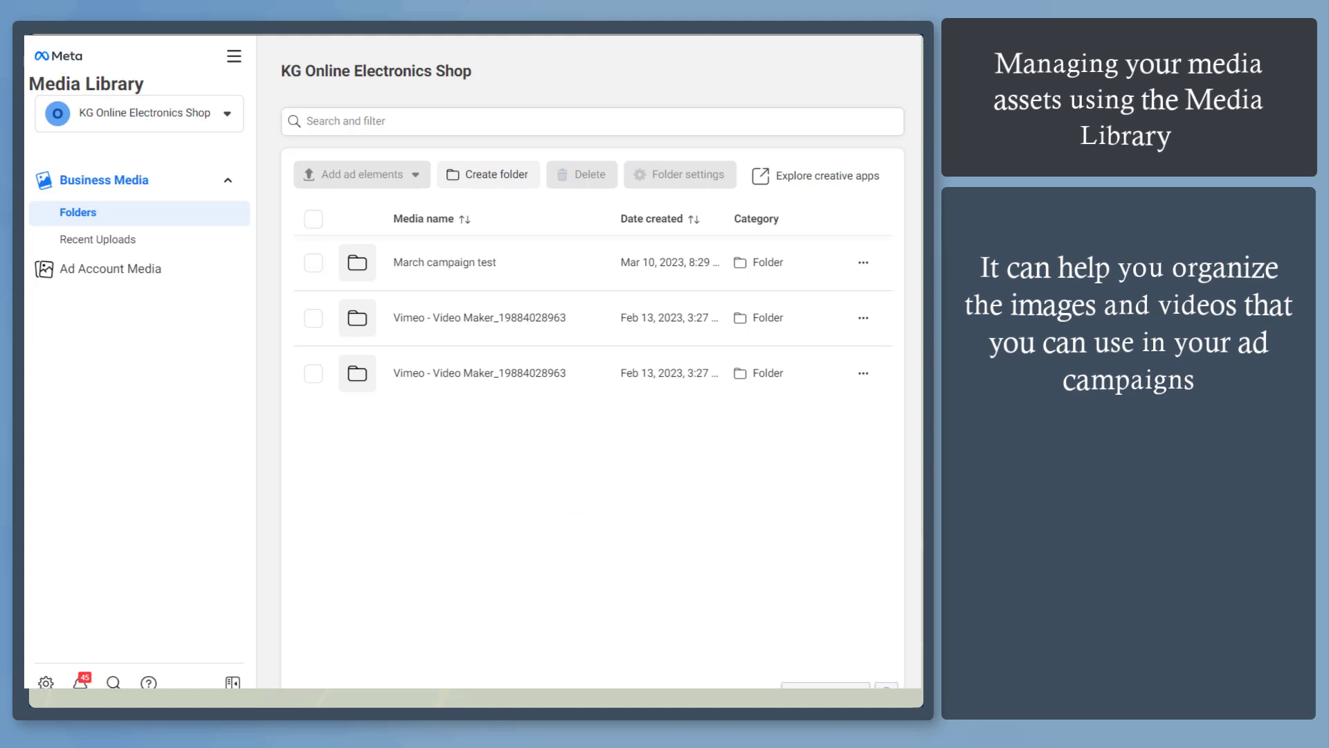
# - Reopen March campaign test to show Week 1 and the New Ad mockup
pyautogui.click(523, 277)
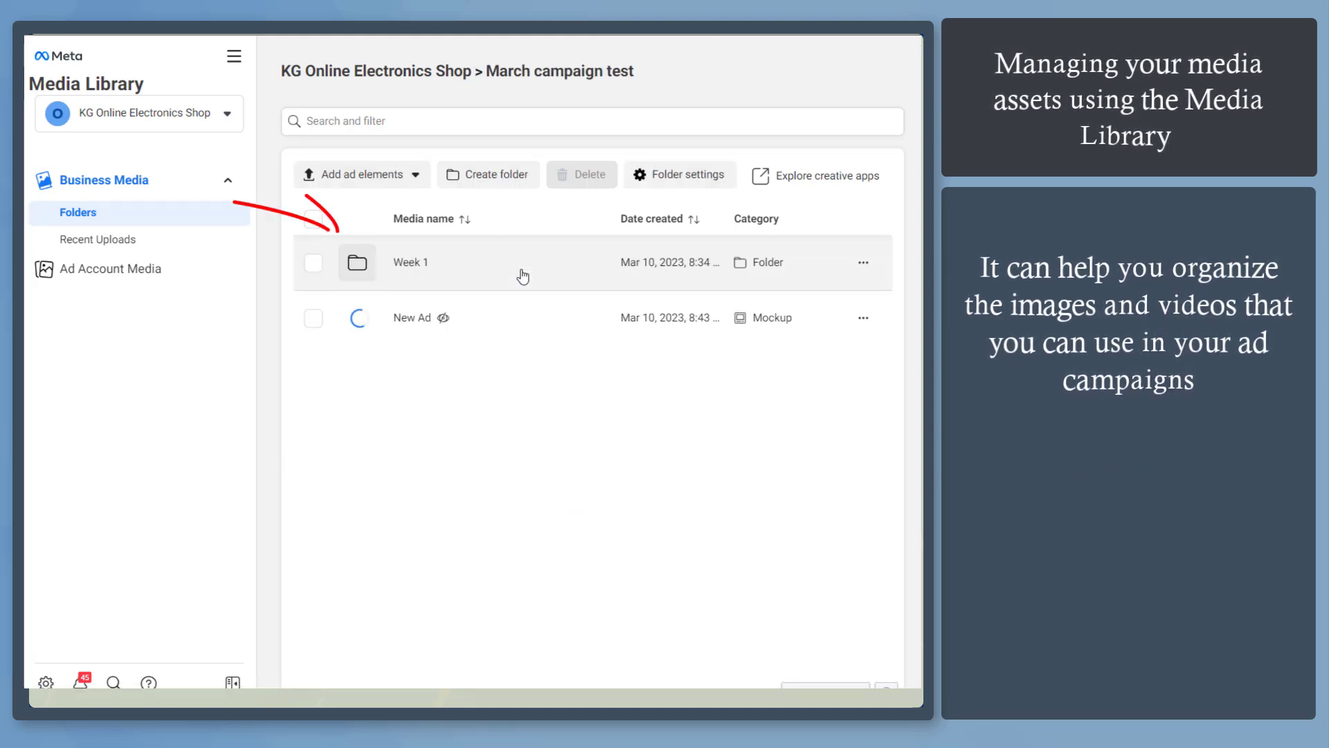